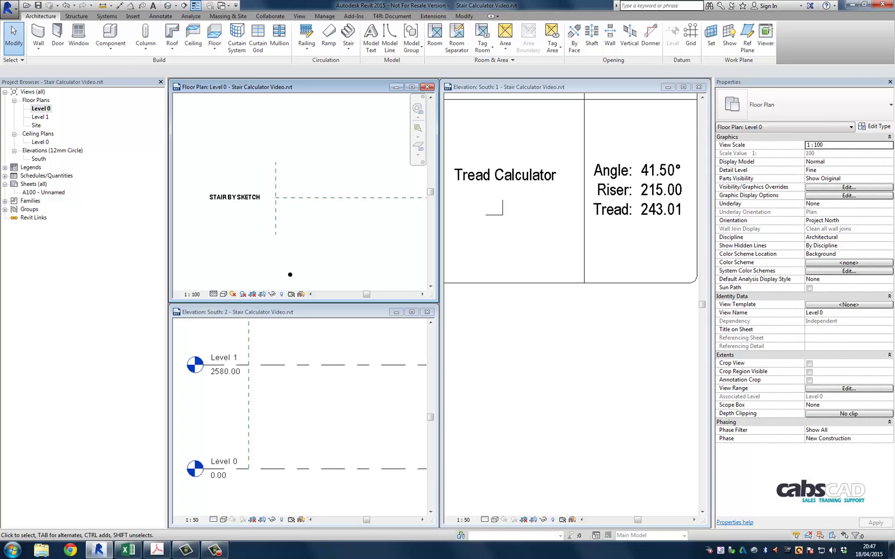
Start a Stair by Sketch and open Type Properties for the Residential - Calculator ON - Test stair.
click(348, 48)
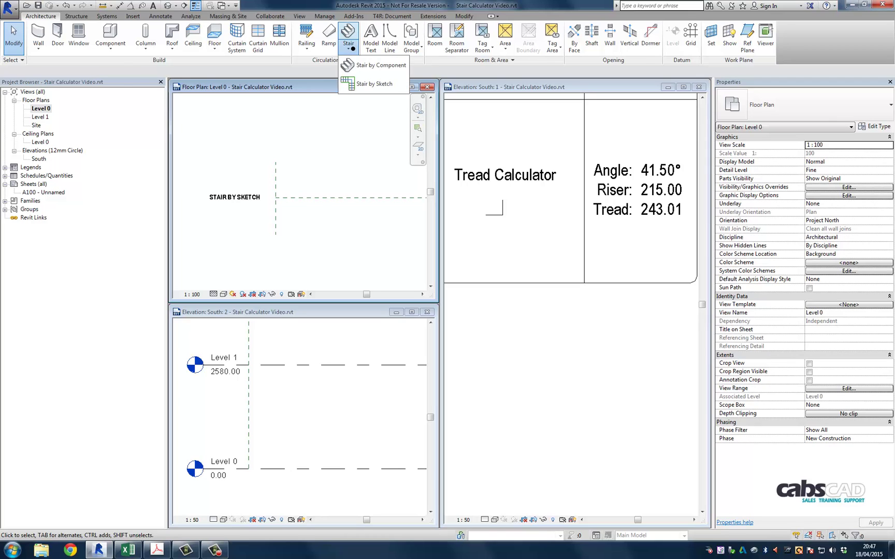
click(356, 84)
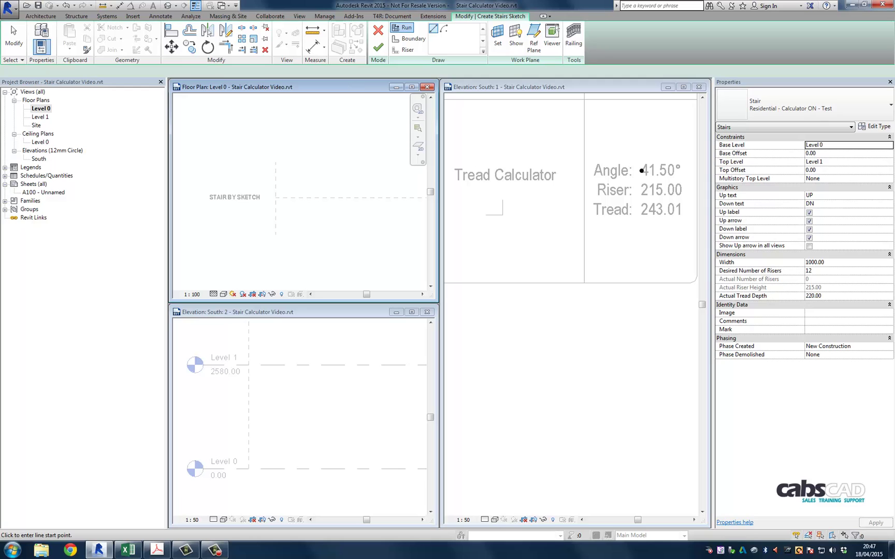
click(875, 126)
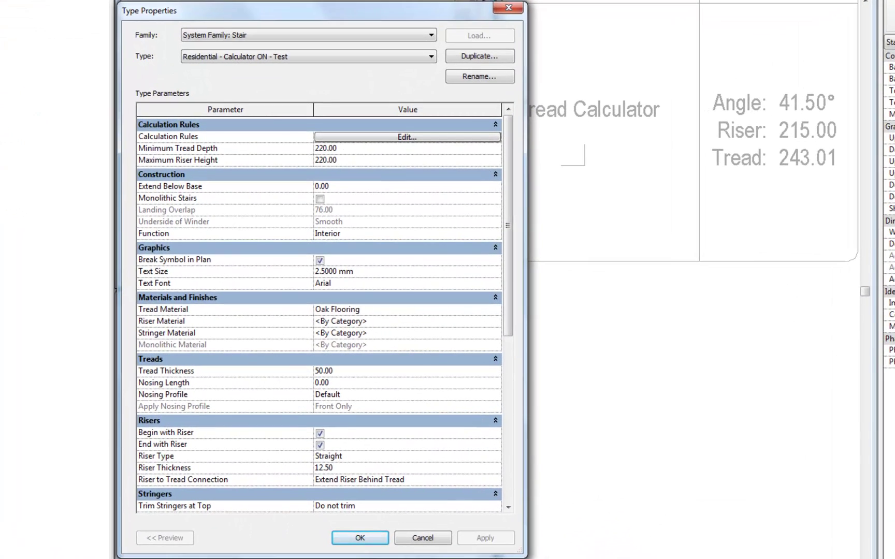
Enable Use Stair Calculator with result limits of 700 maximum and 550 minimum, confirming both dialogs.
click(438, 138)
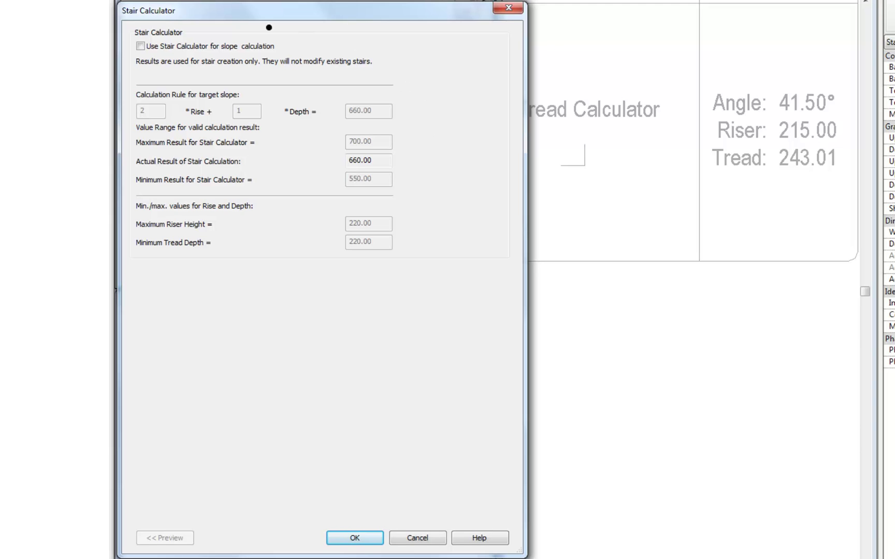
click(139, 45)
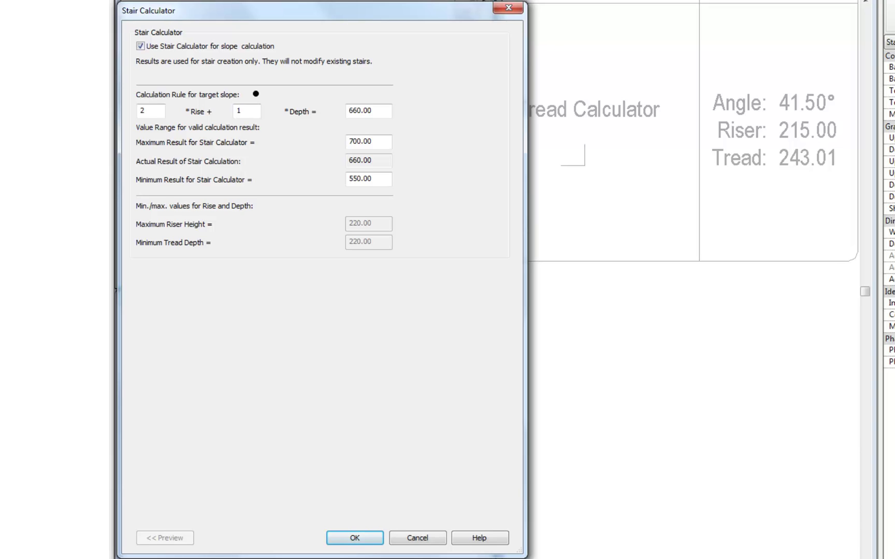
click(382, 138)
click(384, 181)
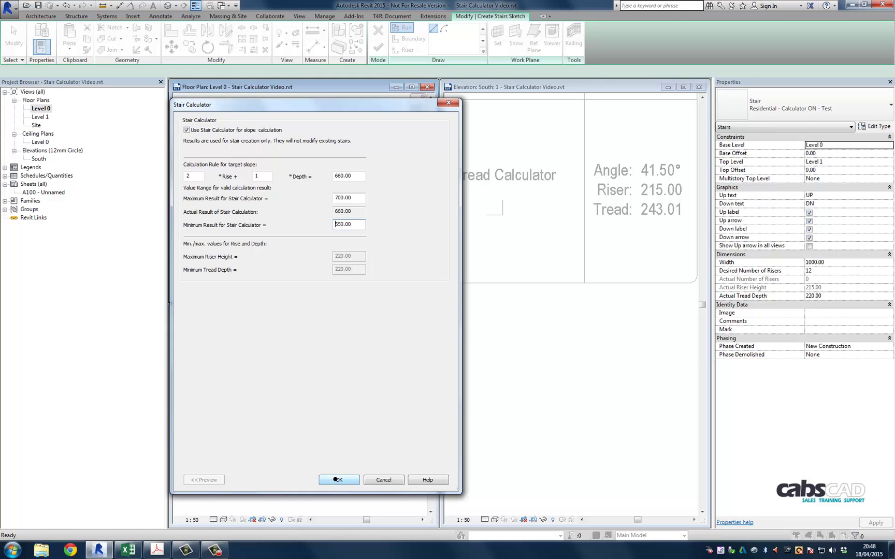
click(337, 479)
click(336, 480)
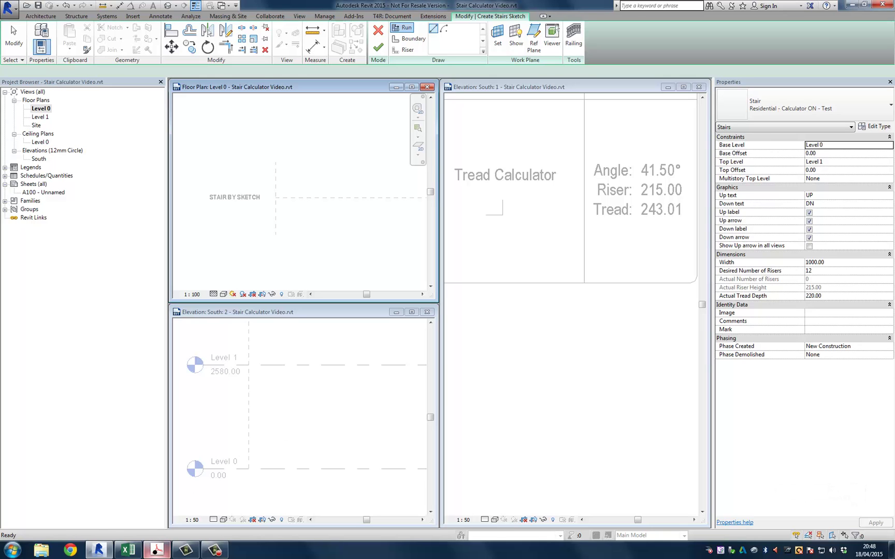
Switch to Approved Document K in Acrobat and scroll to the Table 1.1 Rise and going page.
click(156, 550)
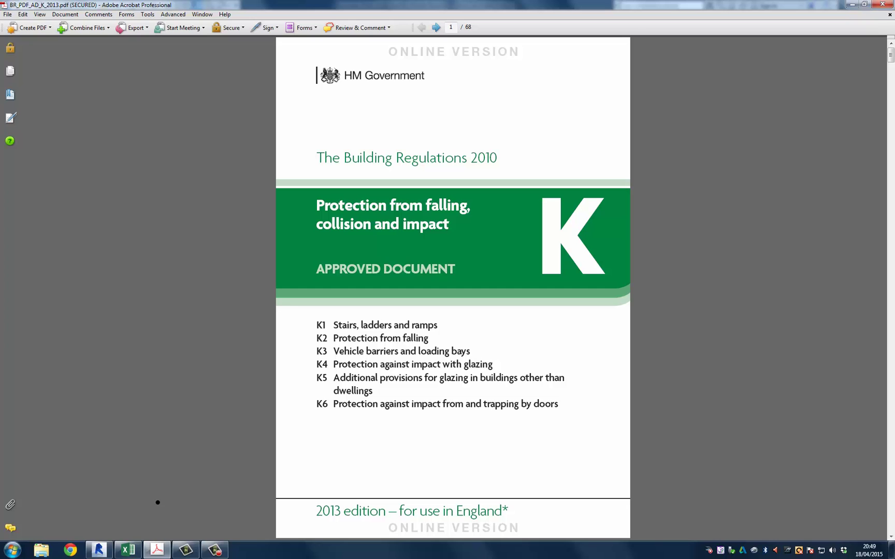
scroll(158, 502, down, 5)
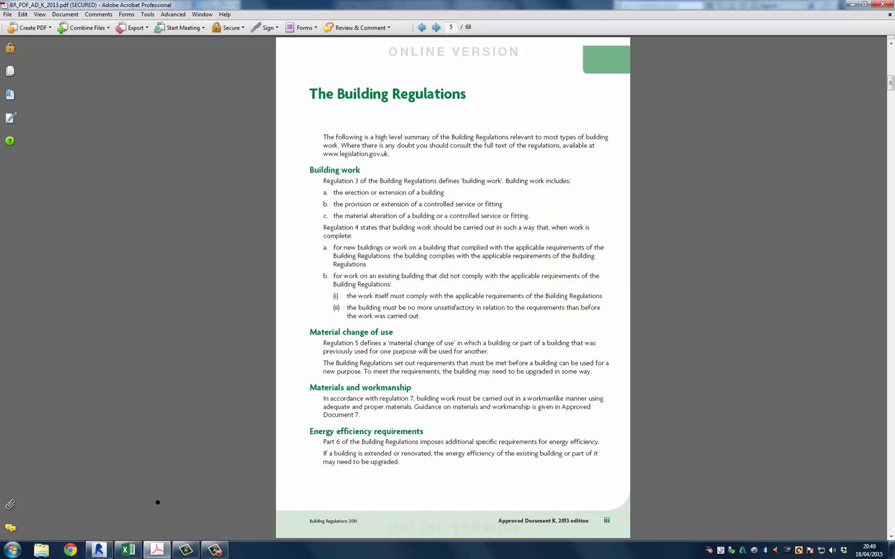
scroll(157, 502, down, 5)
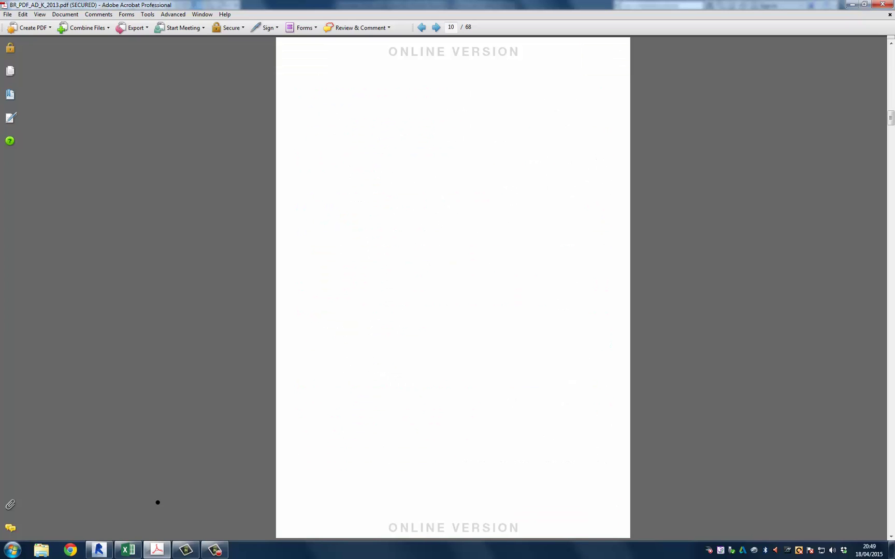
scroll(157, 503, down, 3)
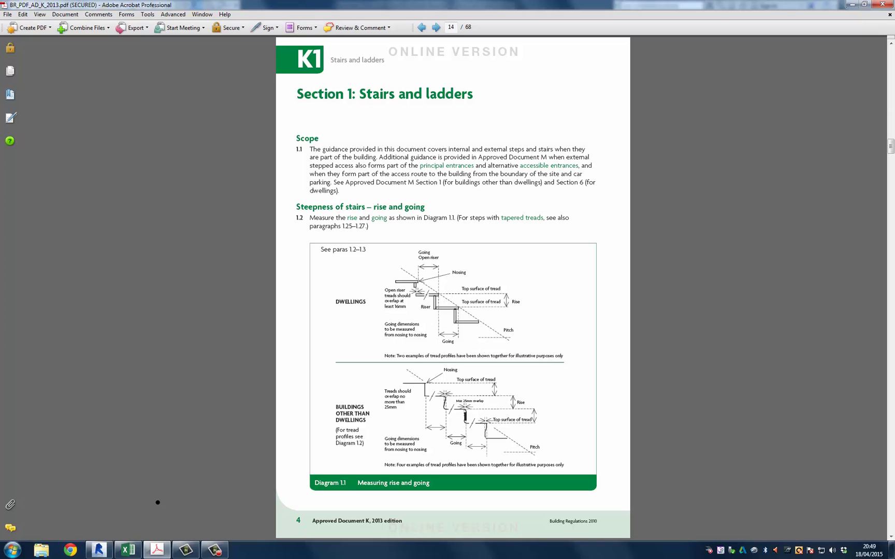
scroll(157, 502, down, 3)
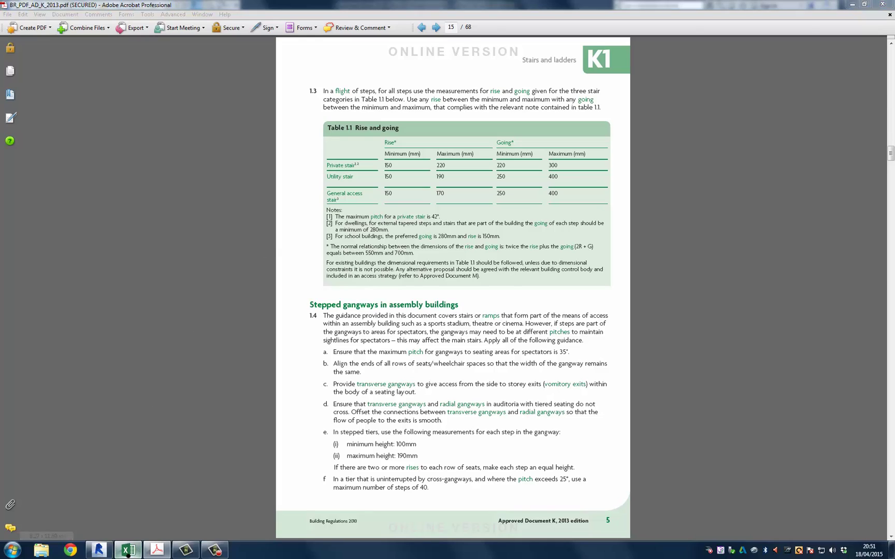
Switch to the 2 TIMES THE RISE PLUS THE GOING.xls workbook in Excel.
click(129, 550)
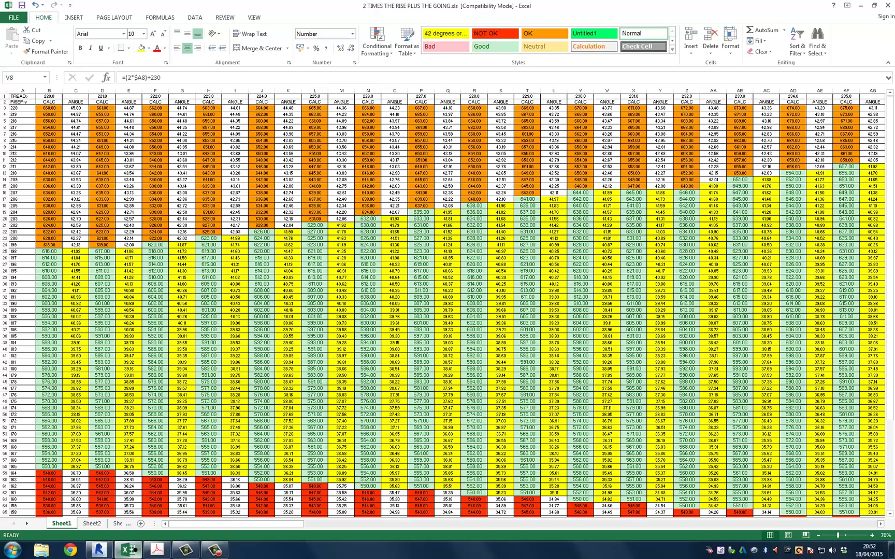
Return to Revit and reopen the stair calculator settings for Residential - Calculator ON - Test.
click(99, 550)
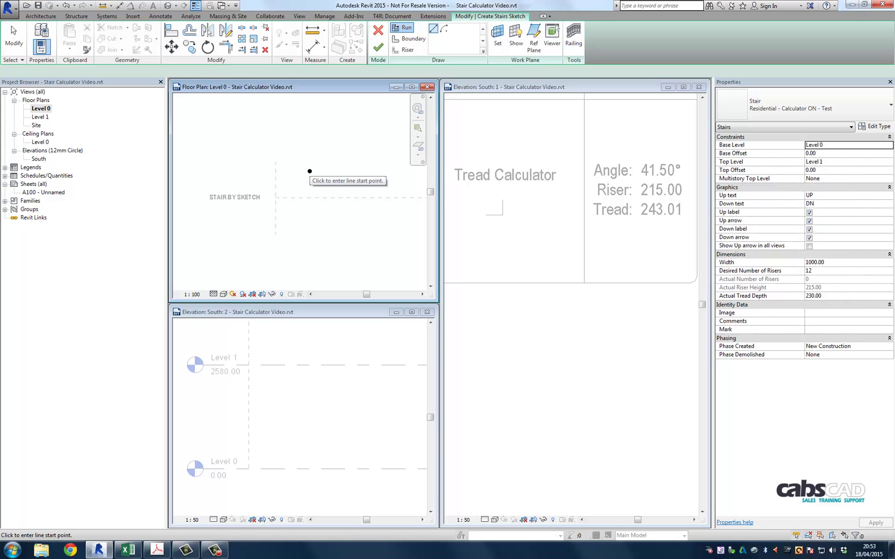
click(880, 126)
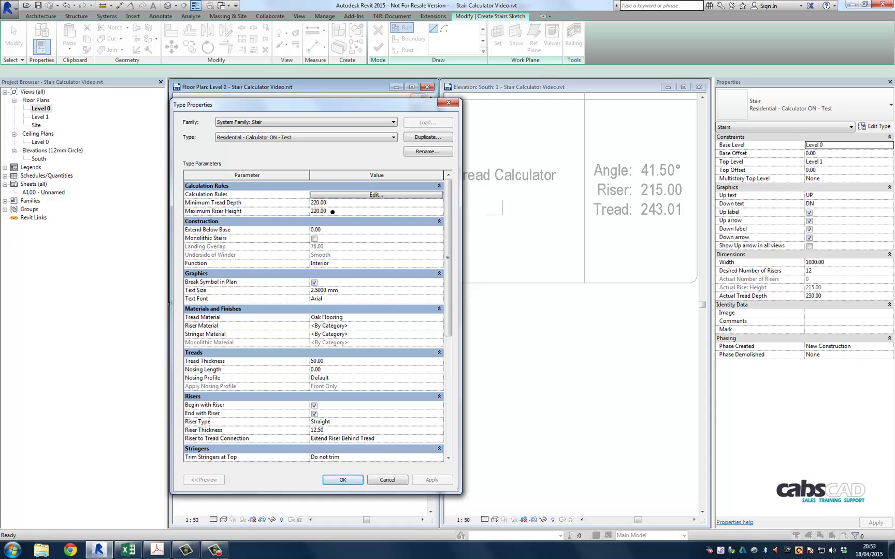
click(380, 194)
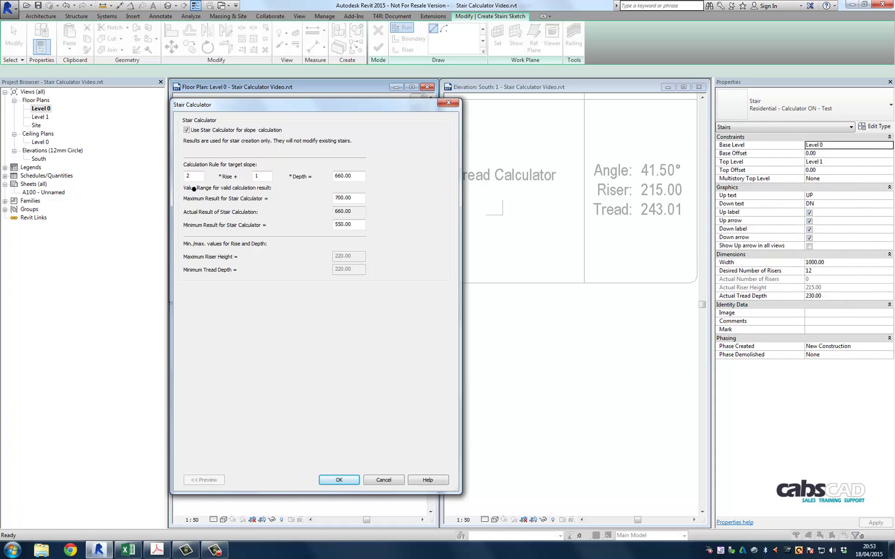
Inspect the 2 × Rise + 1 × Depth = 660.00 calculator rule, then close the settings.
double_click(194, 176)
double_click(262, 176)
click(359, 175)
double_click(360, 176)
click(351, 481)
click(352, 481)
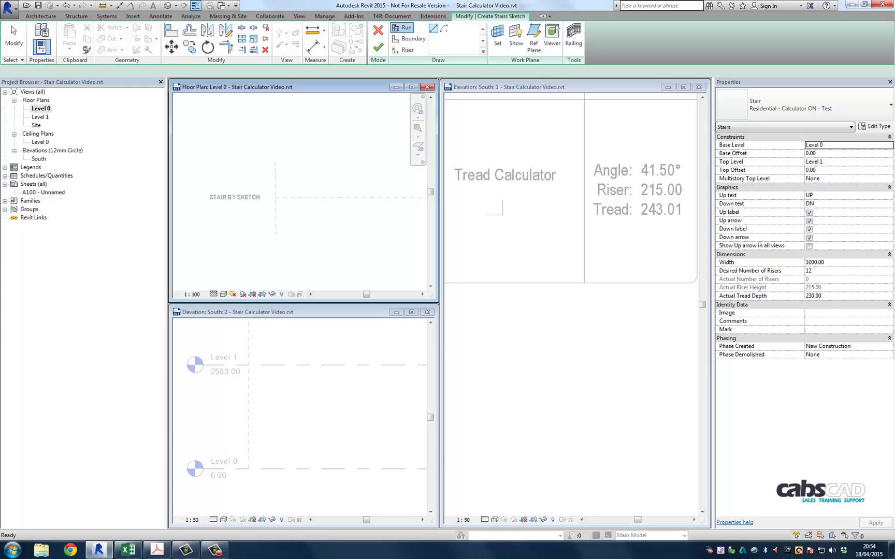
Set tread depth to 243.01, draw the run beside STAIR BY SKETCH, and finish the stair.
click(827, 296)
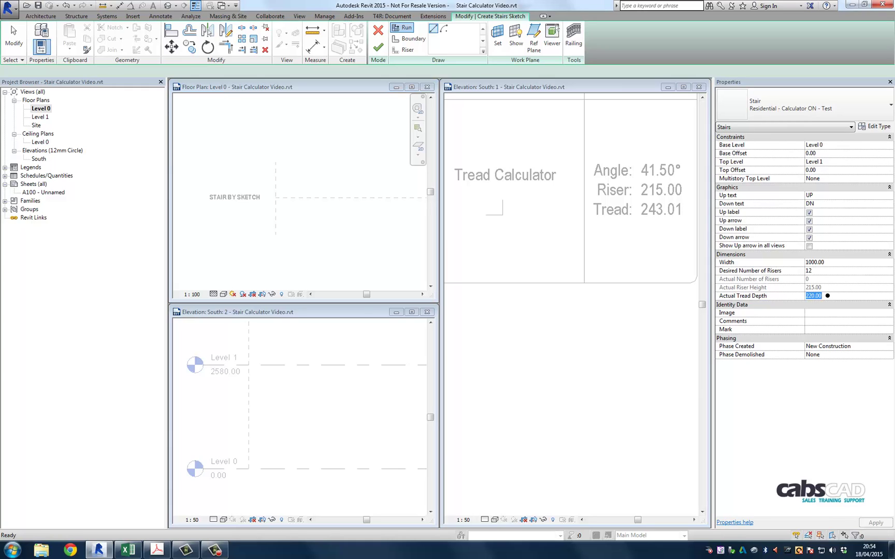
text(243.01)
click(278, 197)
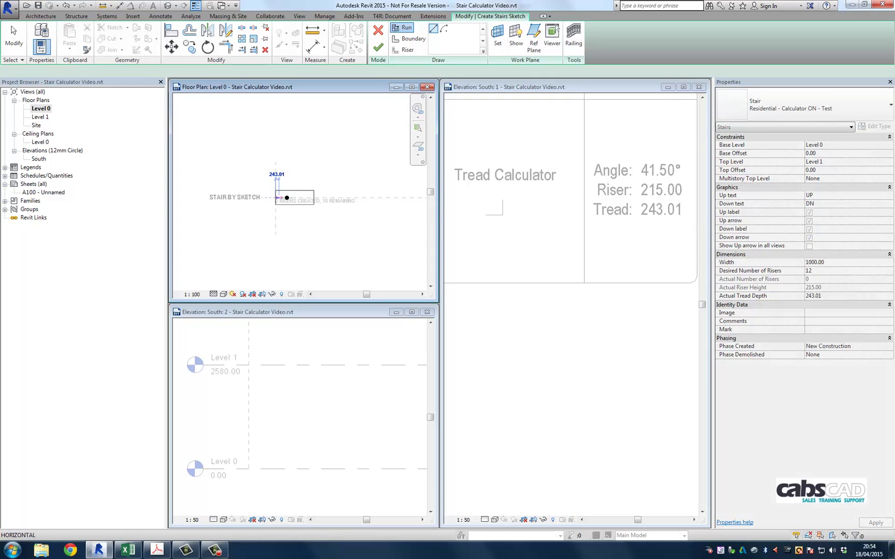
click(314, 198)
click(379, 47)
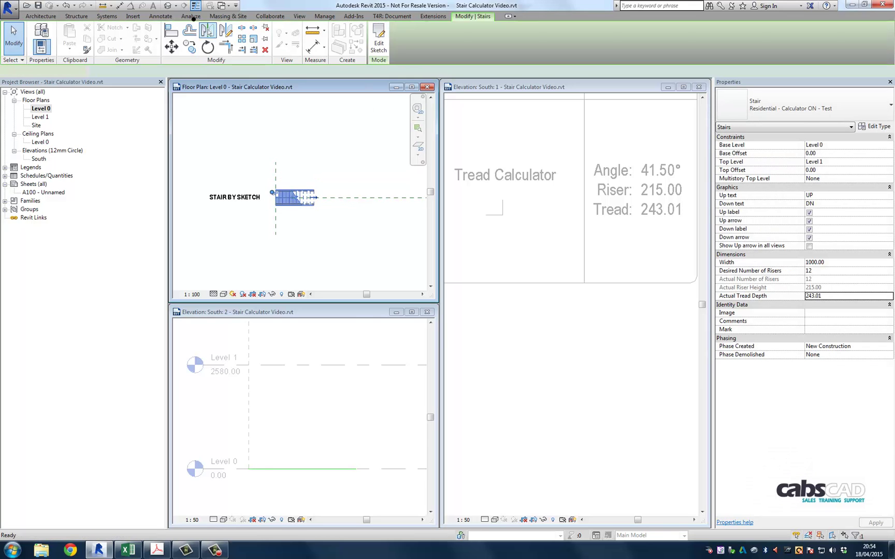
Dimension the 41.50° angle between the stair slope and the Level 0 line in South 2.
click(131, 5)
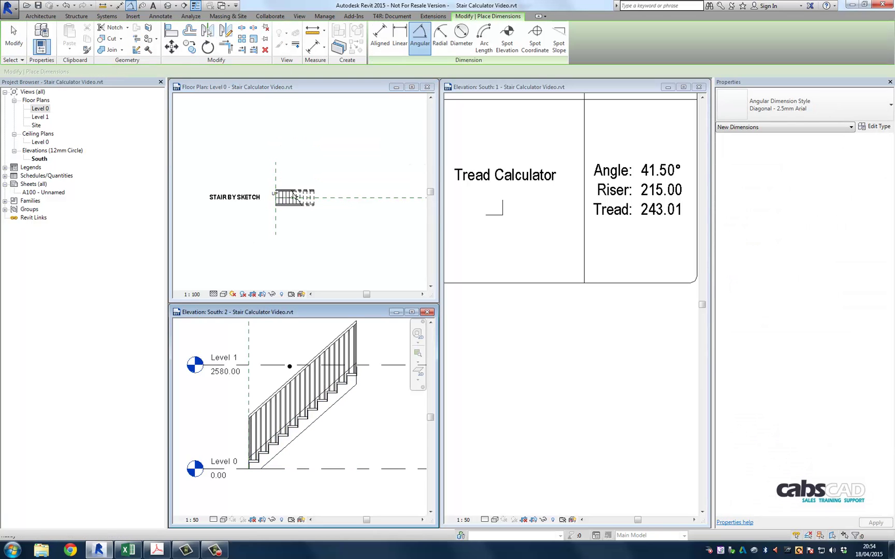
click(305, 430)
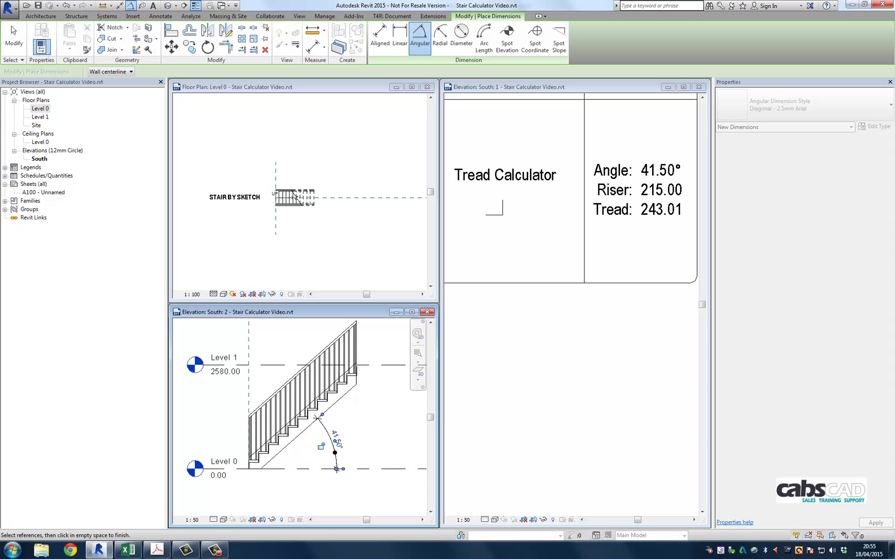
click(313, 467)
click(332, 445)
click(398, 438)
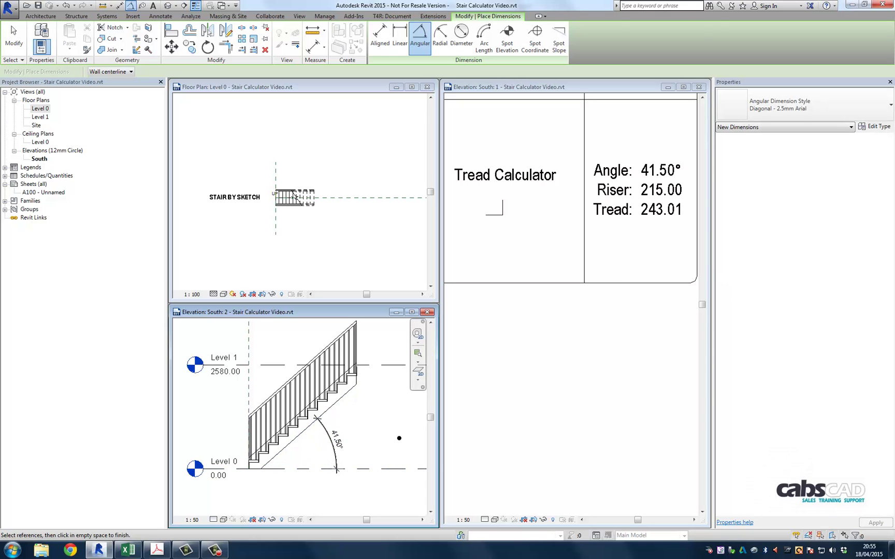
key(Escape)
key(Escape)
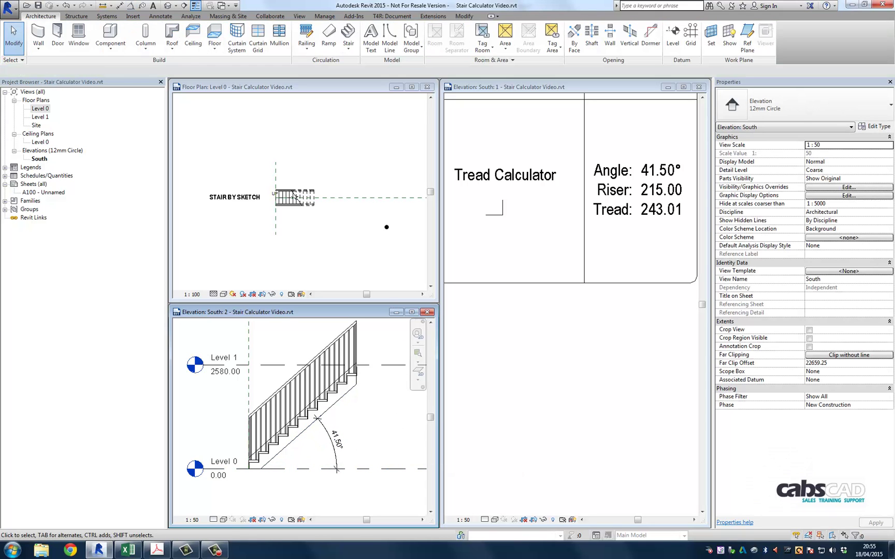
Activate Floor Plan Level 0 and start a new Stair by Sketch.
click(363, 86)
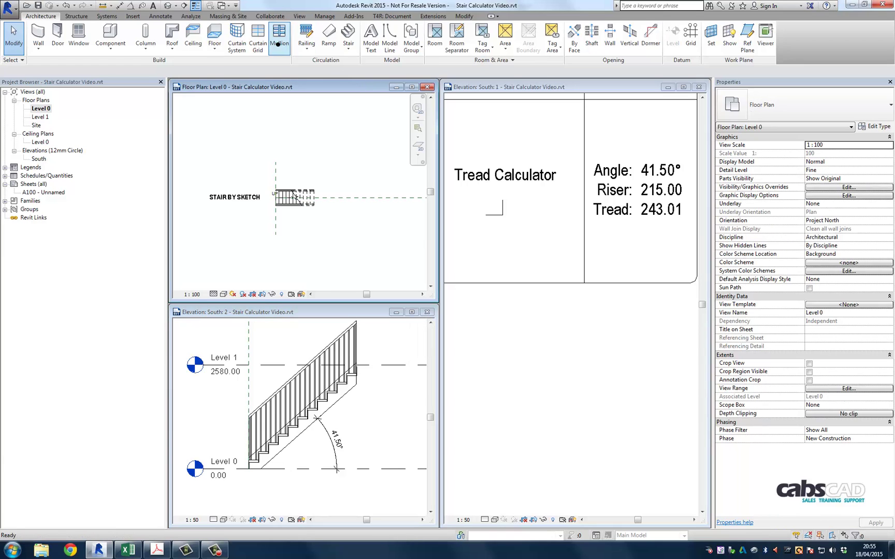
click(348, 46)
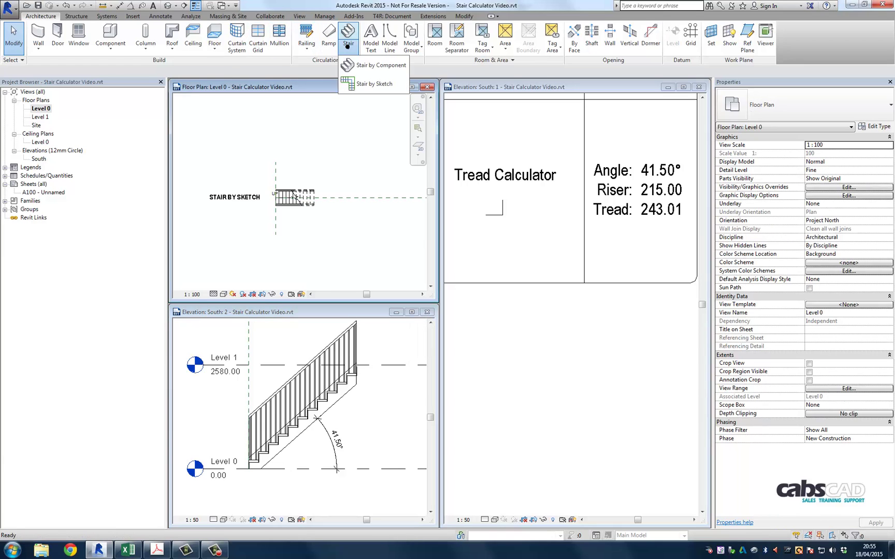
click(373, 84)
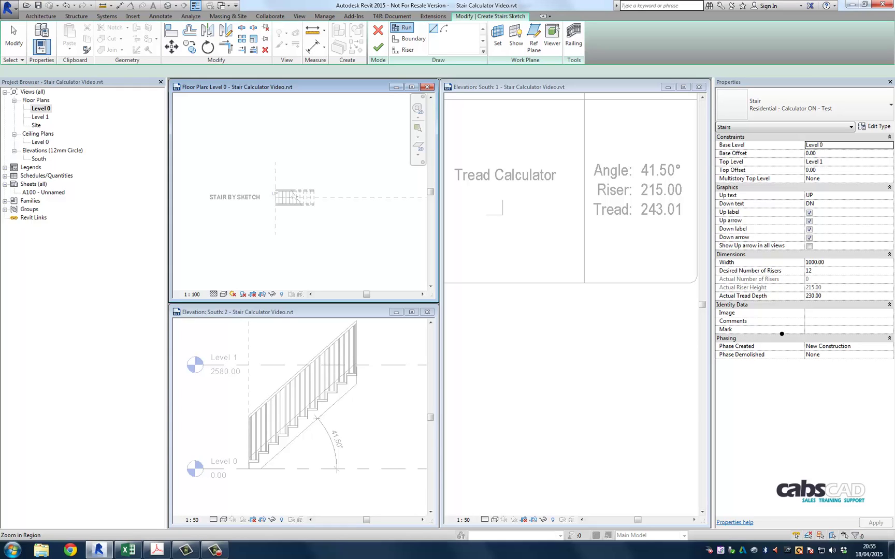
Apply an actual tread depth of 280.00, triggering the stair equation warning.
click(833, 295)
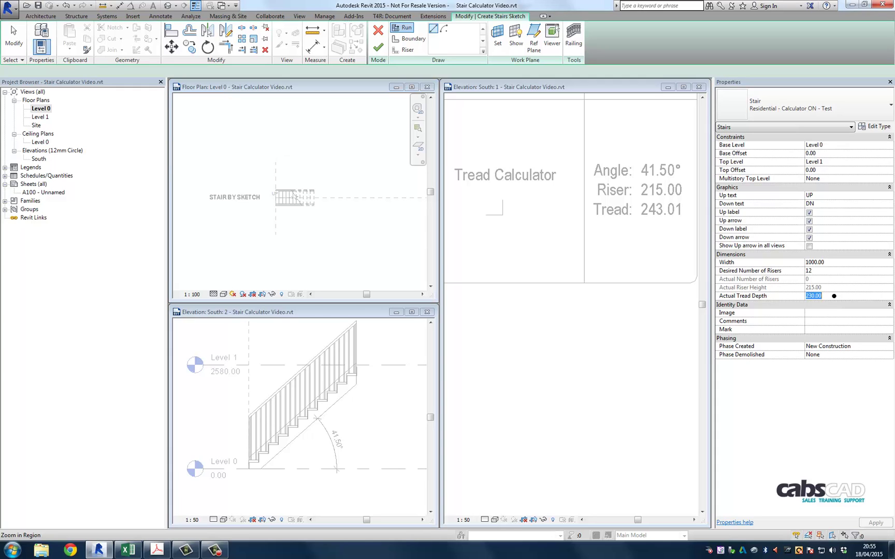
text(280)
click(665, 291)
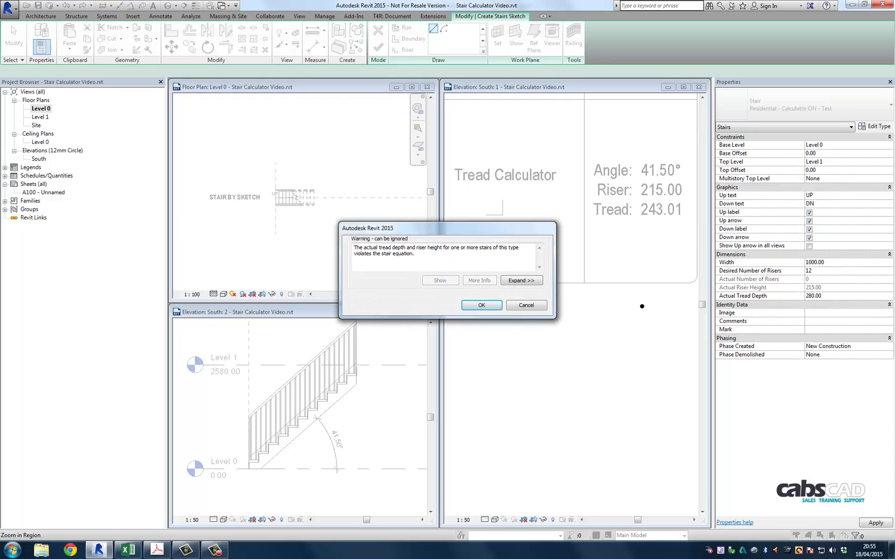